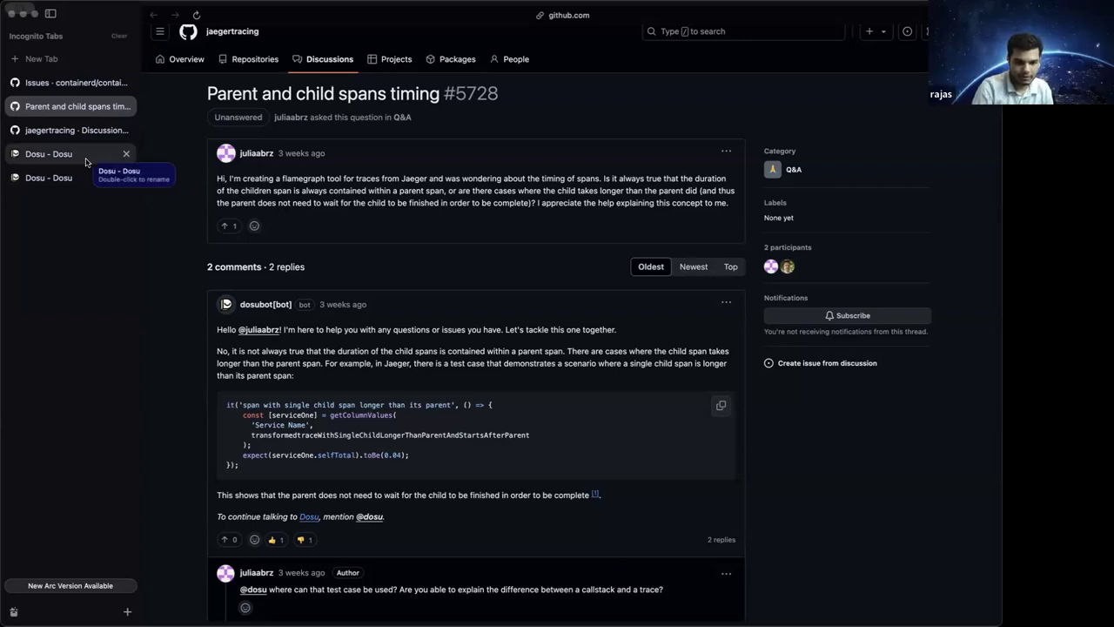
Switch to the Dosu dashboard, open the opentelemetry-helm-charts workspace and view its data sources.
{"action": "left_click", "coordinate": [86, 161]}
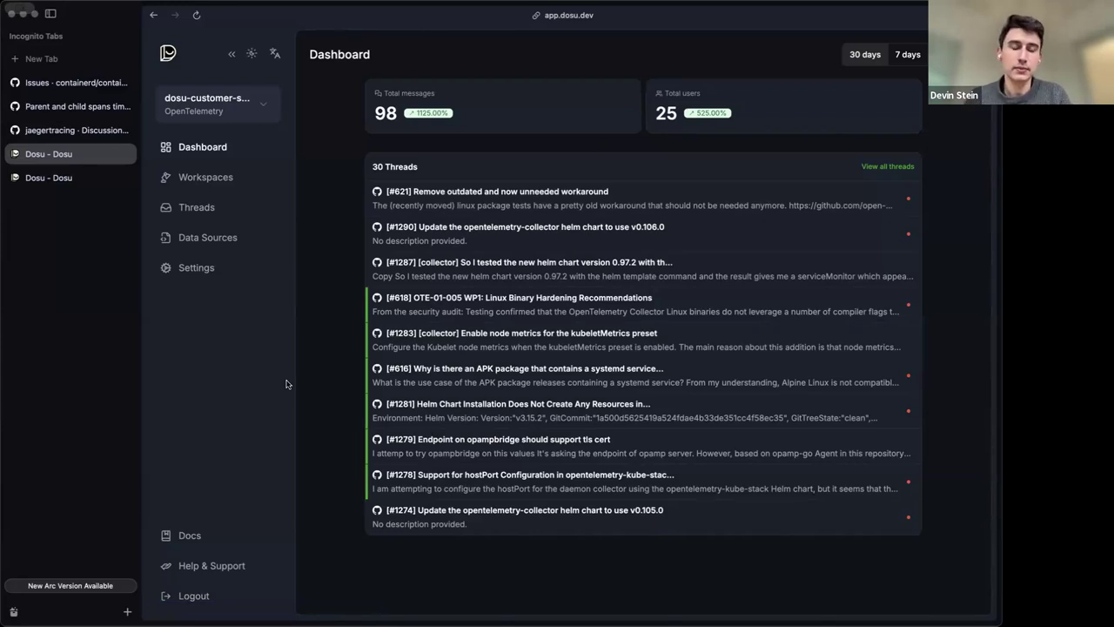
{"action": "left_click", "coordinate": [220, 180]}
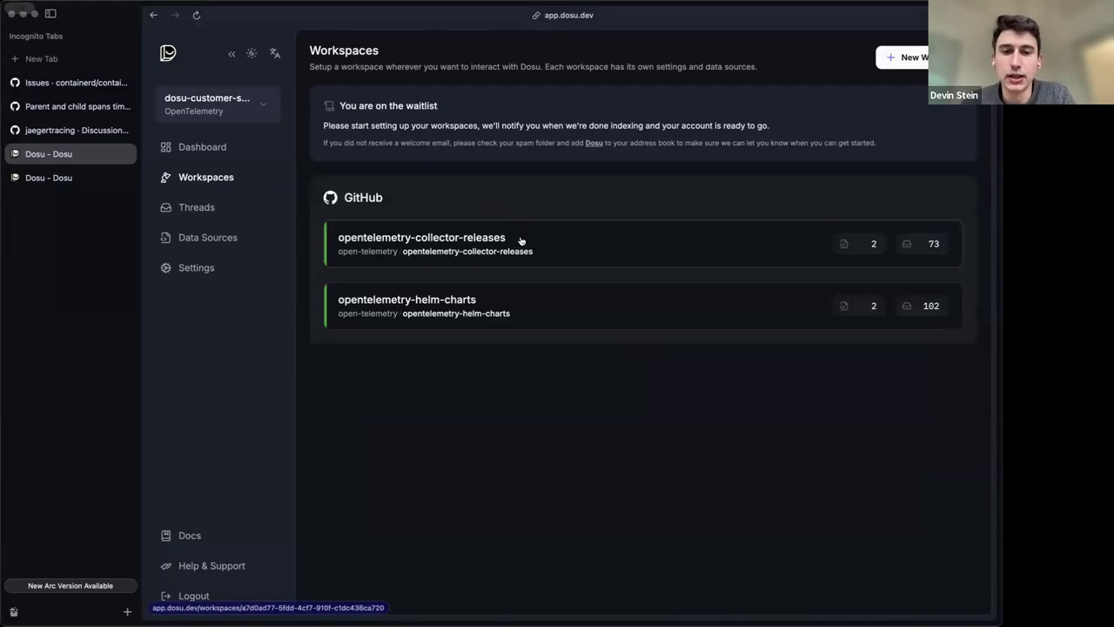
{"action": "left_click", "coordinate": [596, 313]}
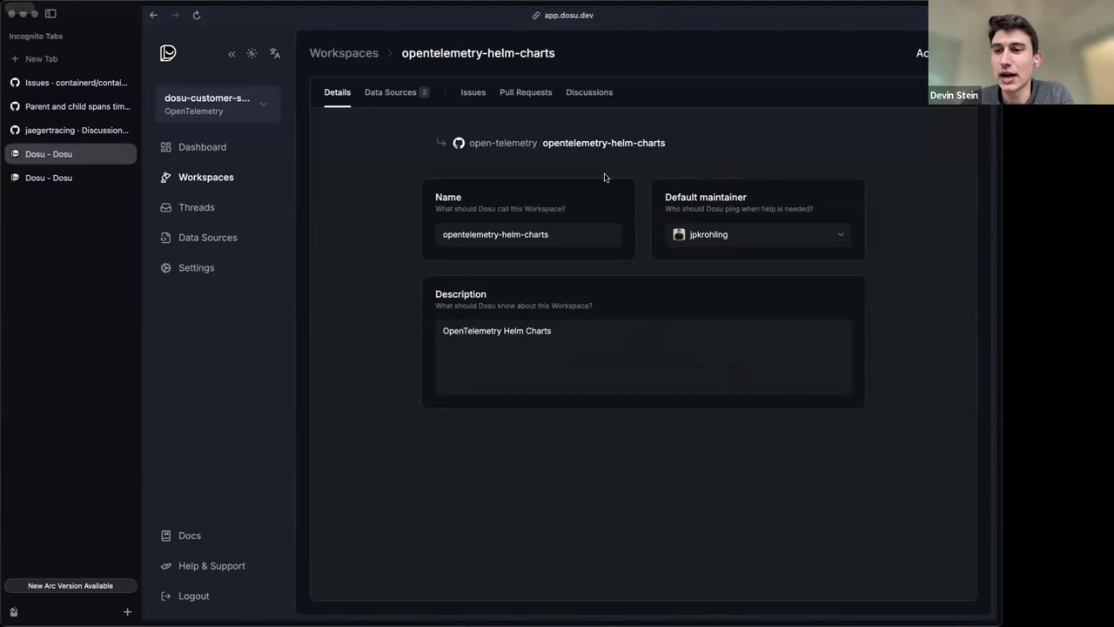
{"action": "left_click", "coordinate": [417, 91]}
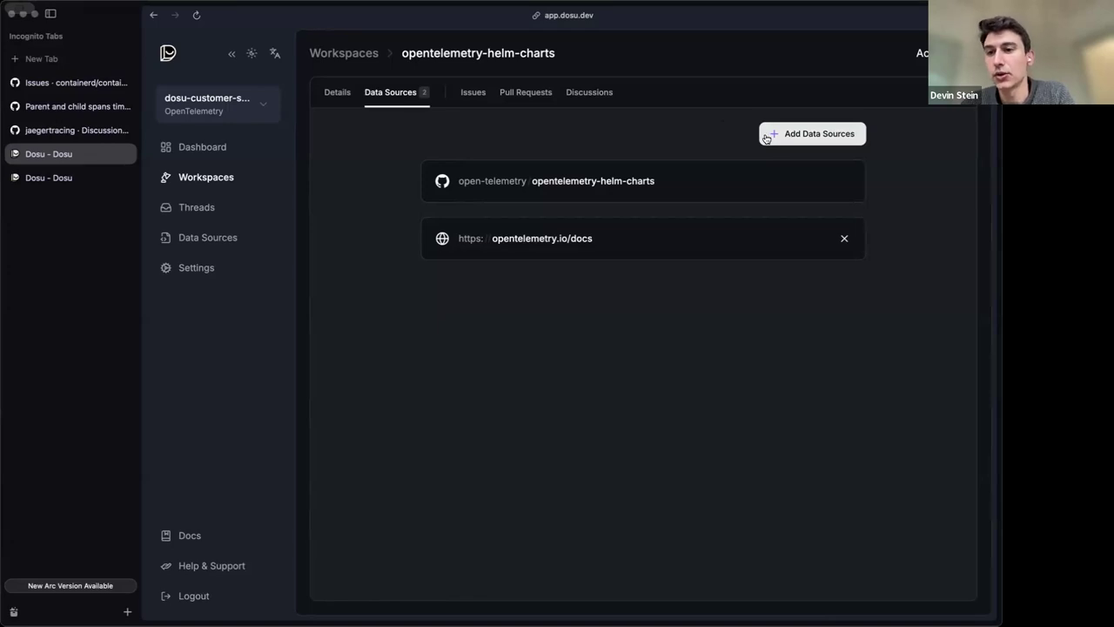
Review the Auto-Label Issues settings of the opentelemetry-helm-charts workspace, including the full list of labels.
{"action": "left_click", "coordinate": [474, 94]}
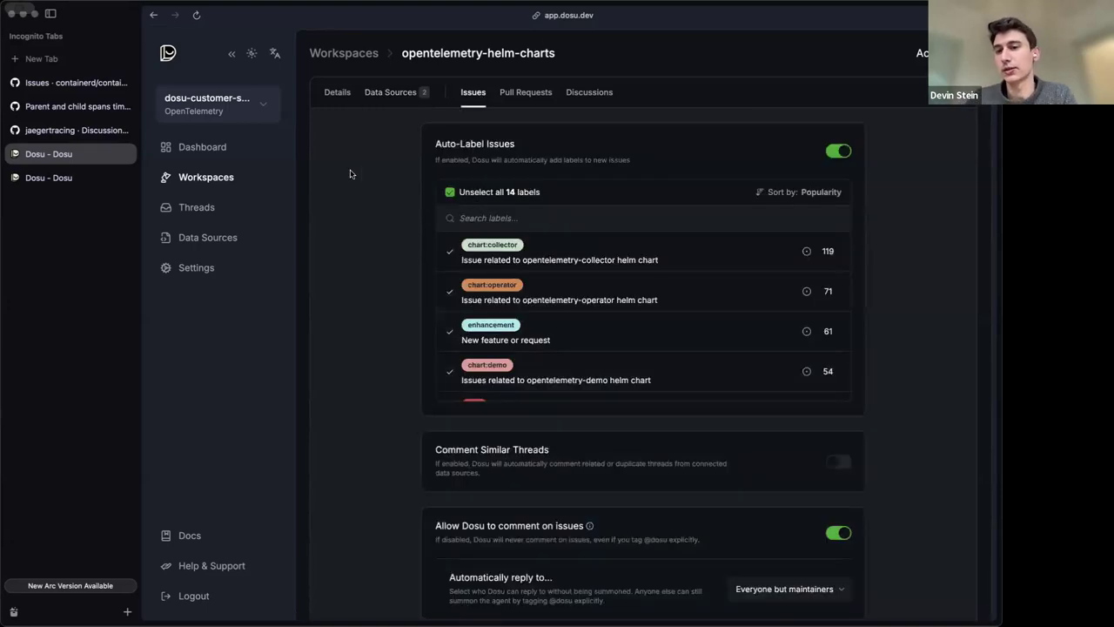
{"action": "scroll", "coordinate": [350, 174], "scroll_direction": "down", "scroll_amount": 1}
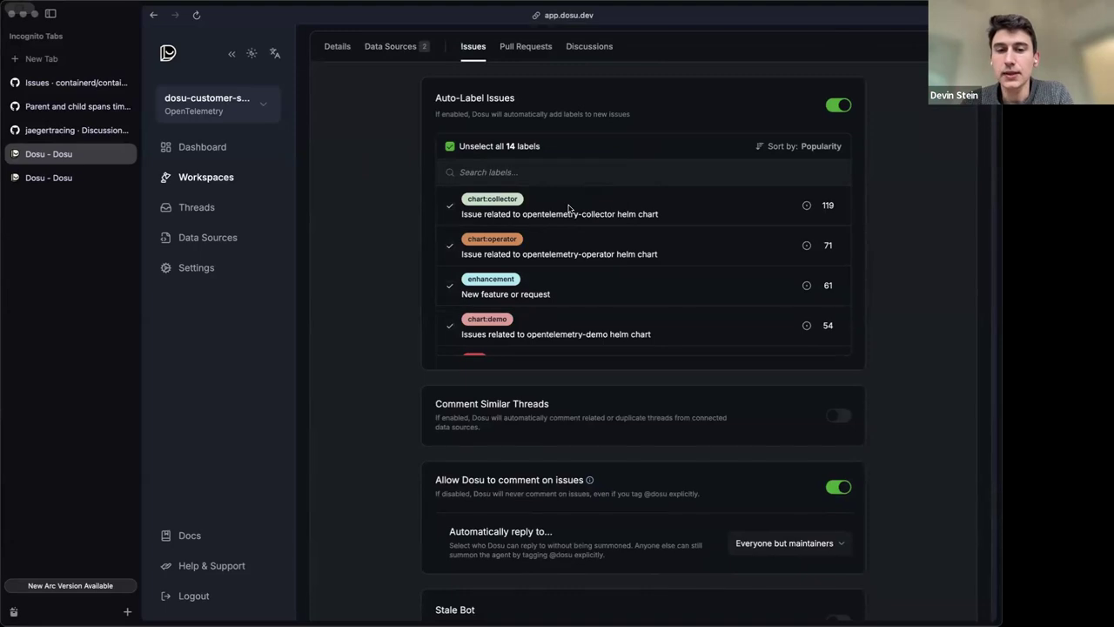
{"action": "scroll", "coordinate": [536, 249], "scroll_direction": "down", "scroll_amount": 5}
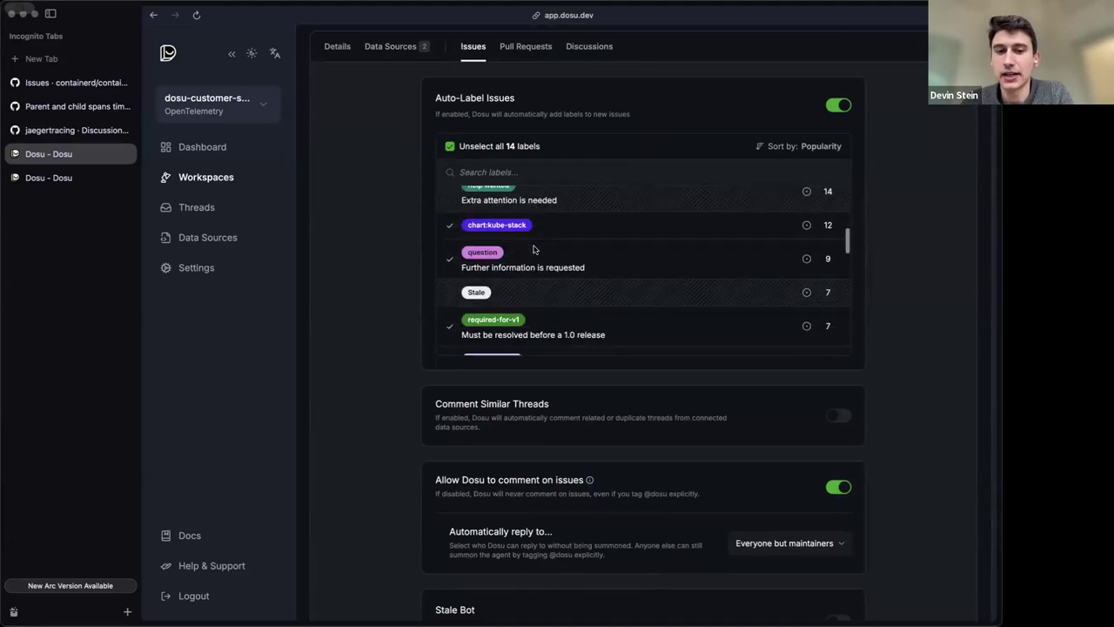
{"action": "scroll", "coordinate": [533, 250], "scroll_direction": "up", "scroll_amount": 2}
{"action": "scroll", "coordinate": [534, 250], "scroll_direction": "up", "scroll_amount": 5}
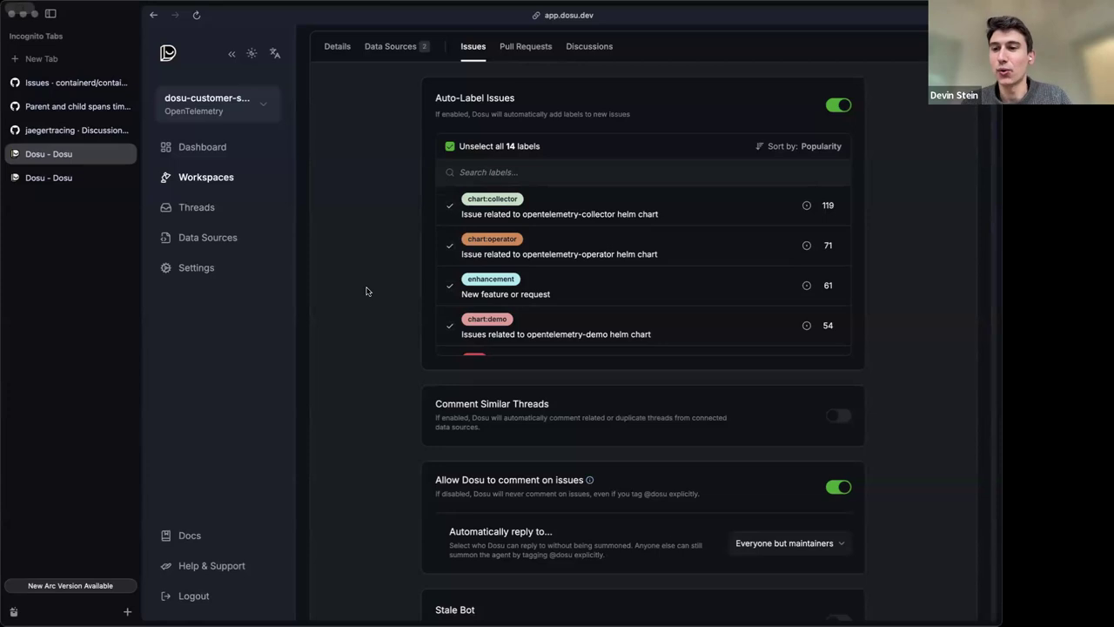
{"action": "scroll", "coordinate": [367, 290], "scroll_direction": "down", "scroll_amount": 3}
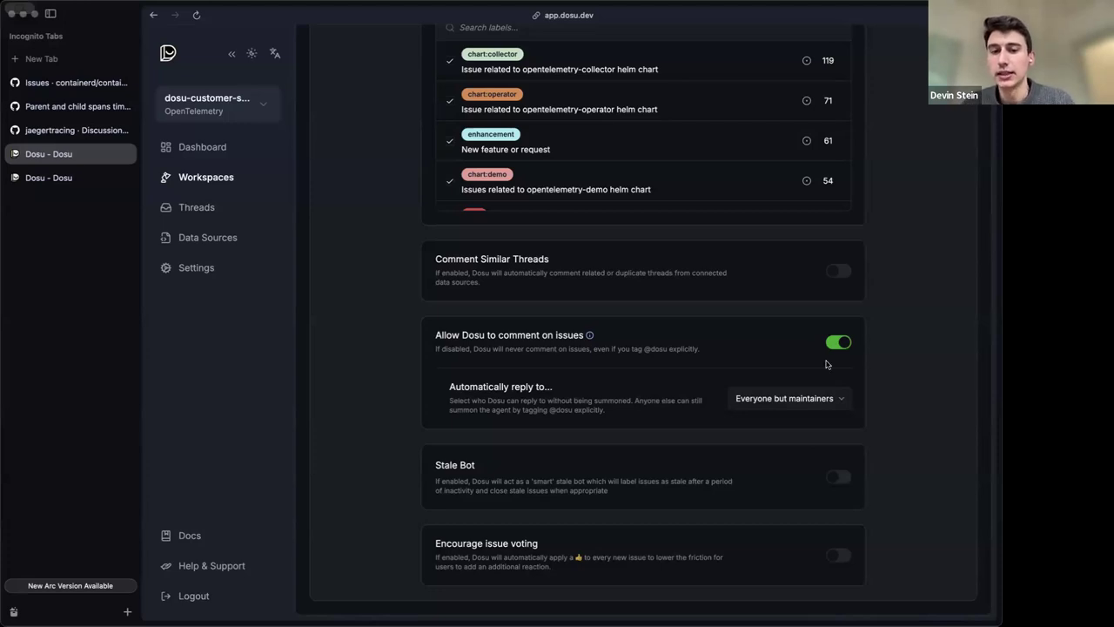
{"action": "left_click", "coordinate": [807, 398]}
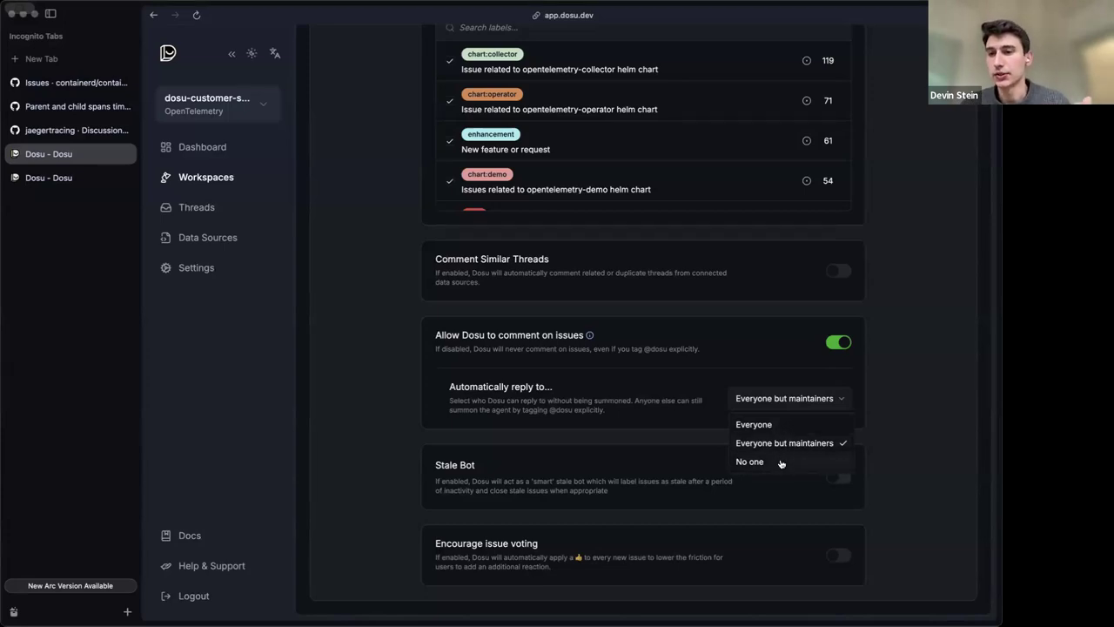
{"action": "left_click", "coordinate": [644, 406]}
{"action": "left_click_drag", "start_coordinate": [526, 411], "coordinate": [574, 416]}
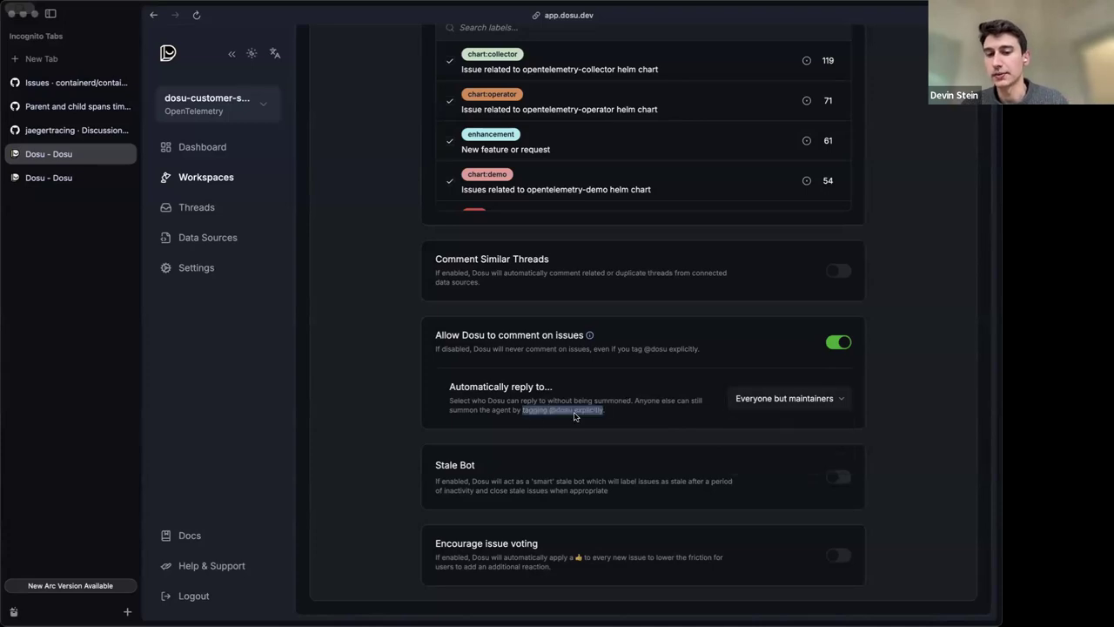
{"action": "left_click", "coordinate": [575, 416]}
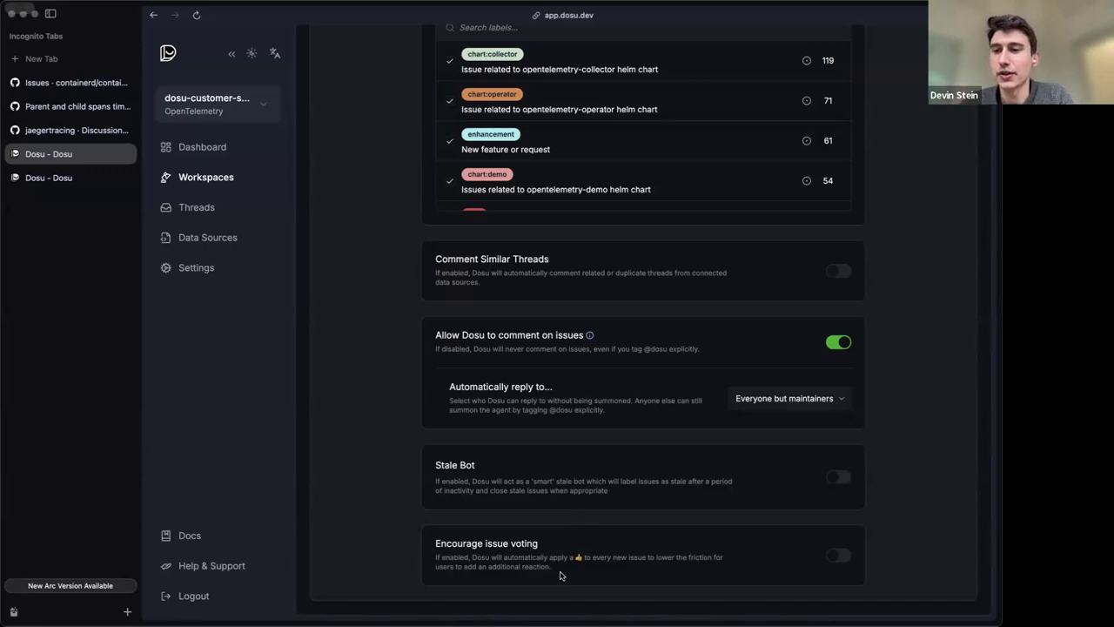
{"action": "scroll", "coordinate": [560, 574], "scroll_direction": "up", "scroll_amount": 5}
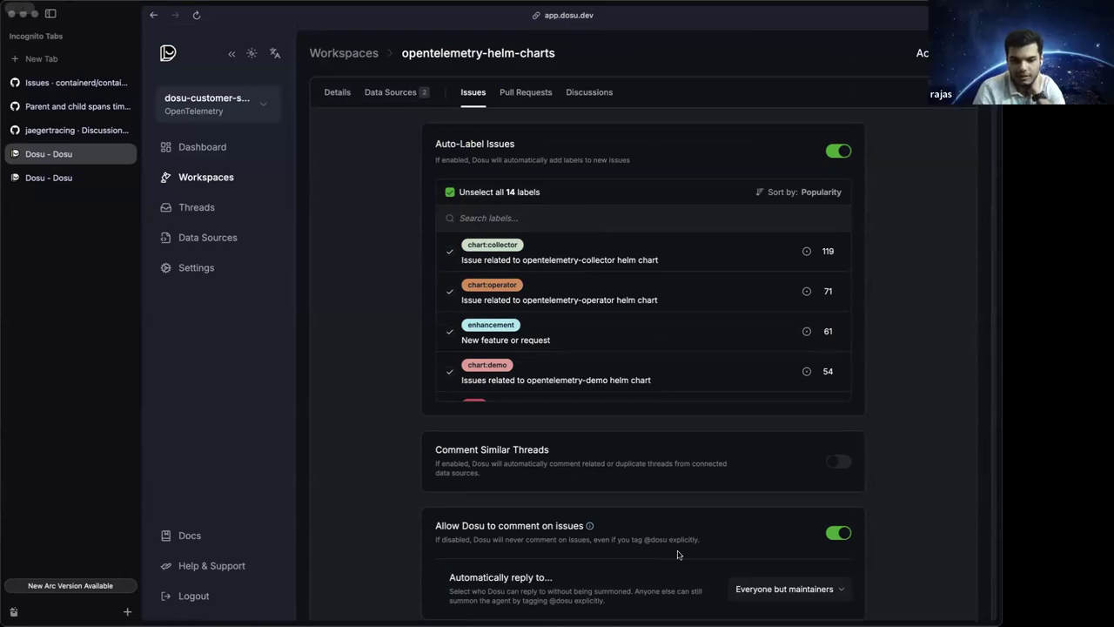
{"action": "scroll", "coordinate": [677, 555], "scroll_direction": "down", "scroll_amount": 1}
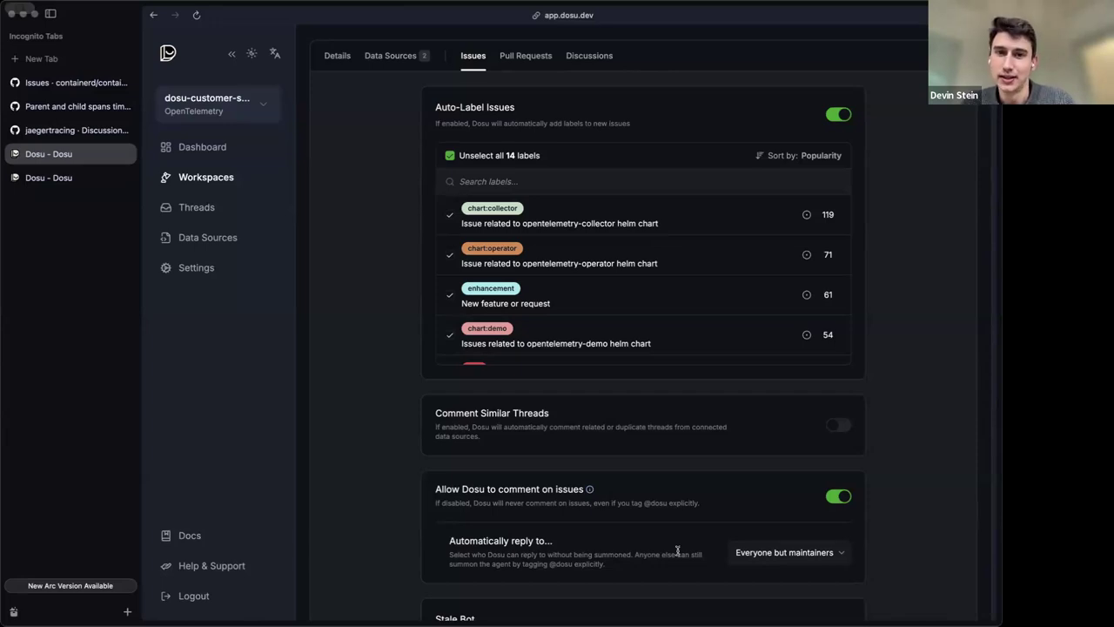
Turn on Auto-Label Pull Requests for the workspace to preview its label list, and turn it off again.
{"action": "left_click", "coordinate": [520, 54]}
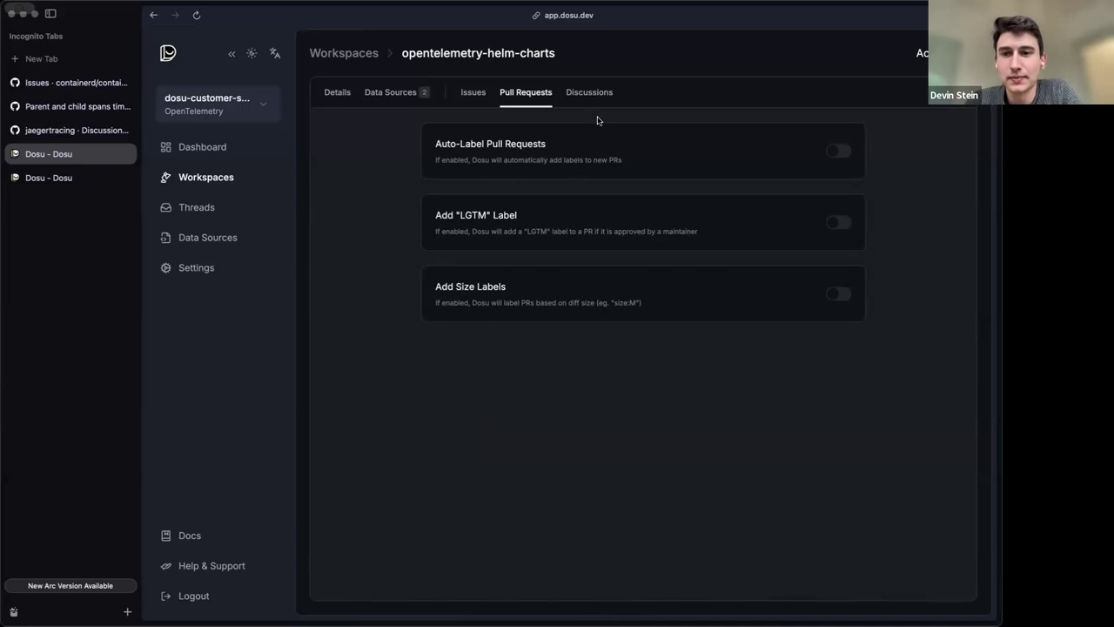
{"action": "left_click", "coordinate": [831, 150]}
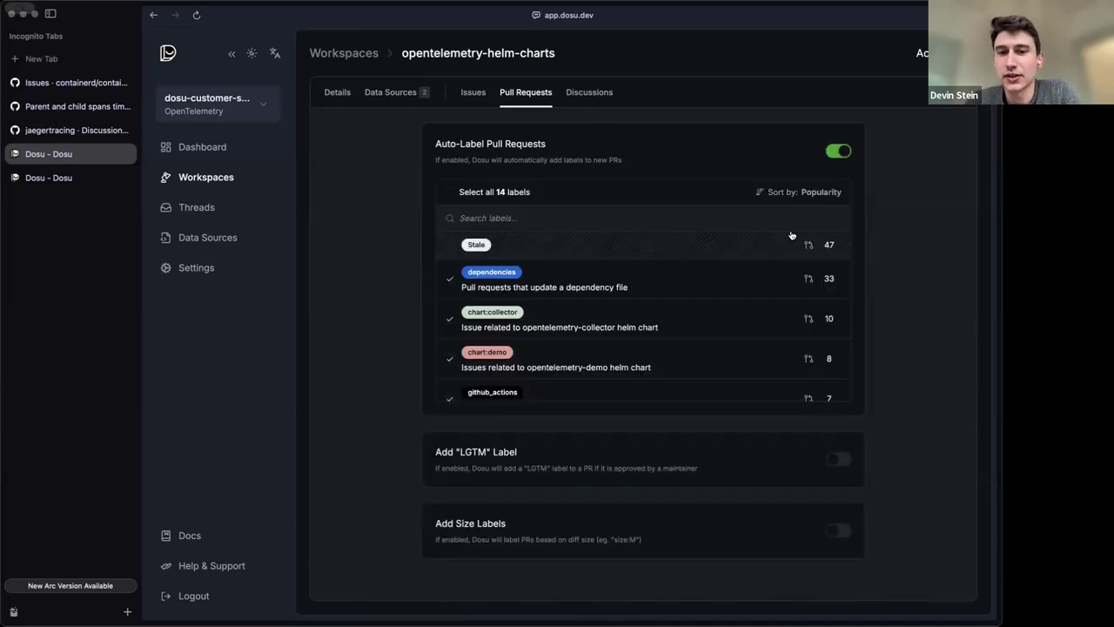
{"action": "left_click", "coordinate": [592, 94]}
{"action": "left_click", "coordinate": [537, 97]}
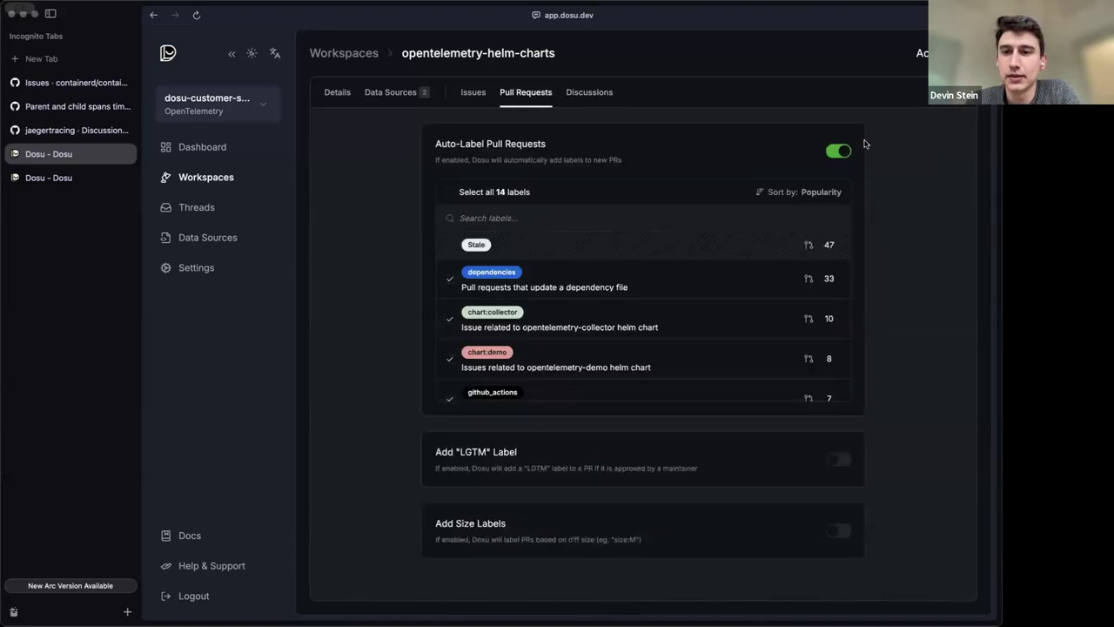
{"action": "left_click", "coordinate": [839, 155]}
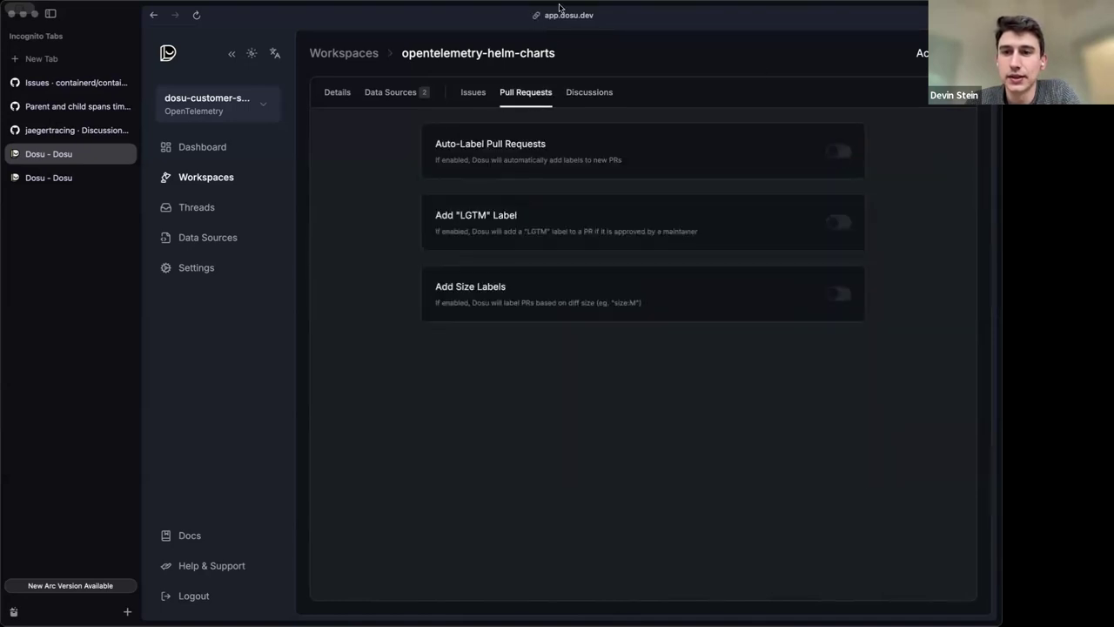
Check the workspace's Discussions settings and return to its Issues settings.
{"action": "left_click", "coordinate": [592, 96]}
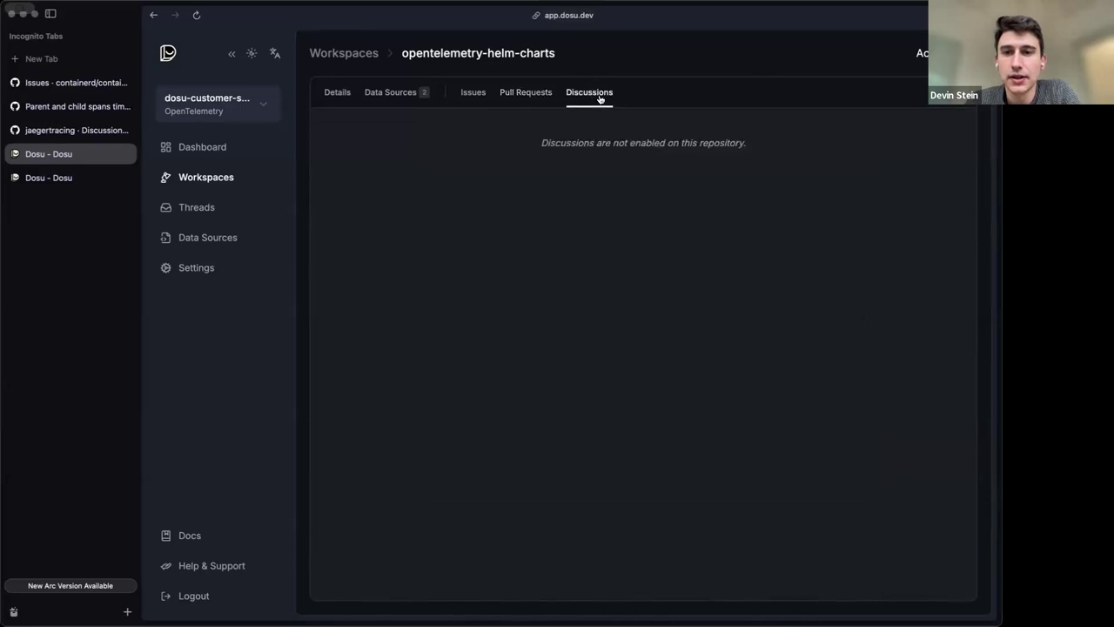
{"action": "left_click", "coordinate": [473, 98]}
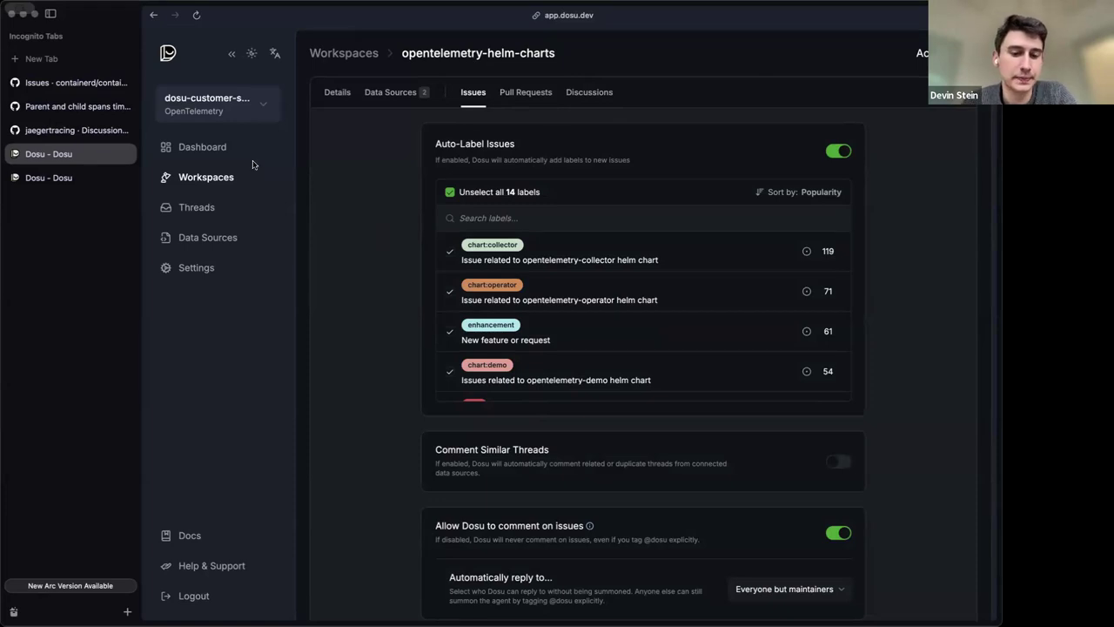
Browse the OpenTelemetry threads and inspect the thread filter options in the second Dosu browser tab.
{"action": "left_click", "coordinate": [199, 207]}
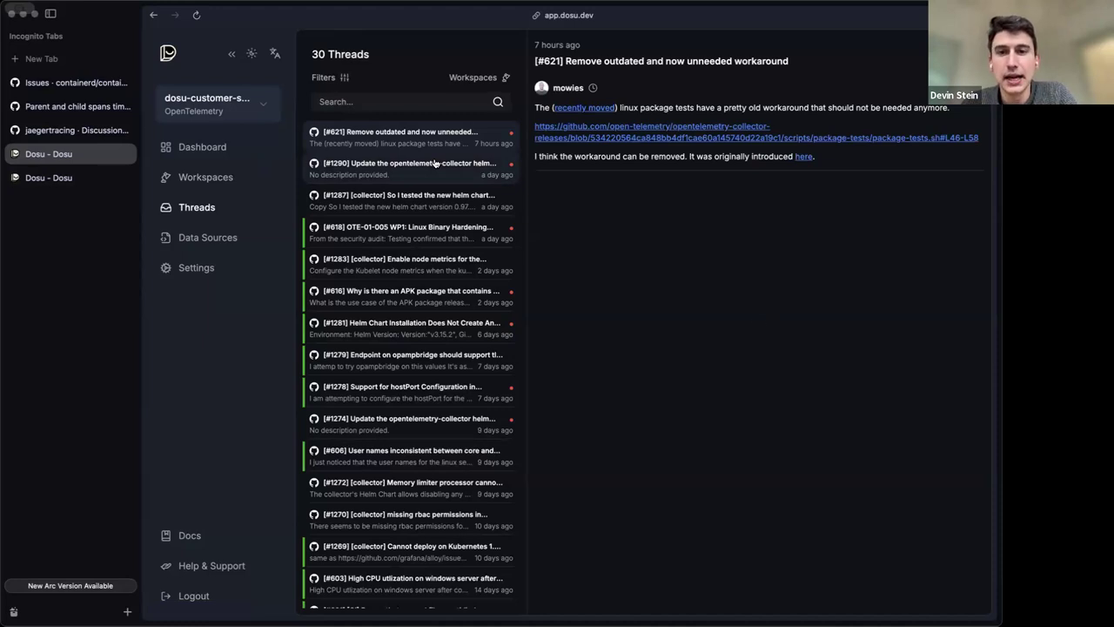
{"action": "left_click", "coordinate": [436, 163]}
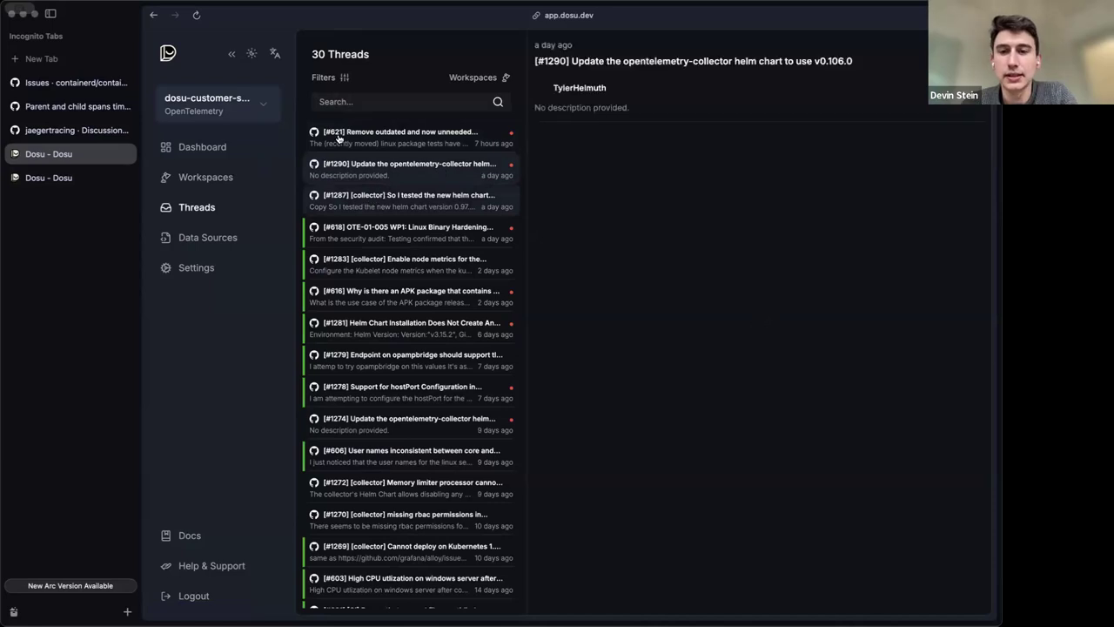
{"action": "left_click", "coordinate": [65, 170]}
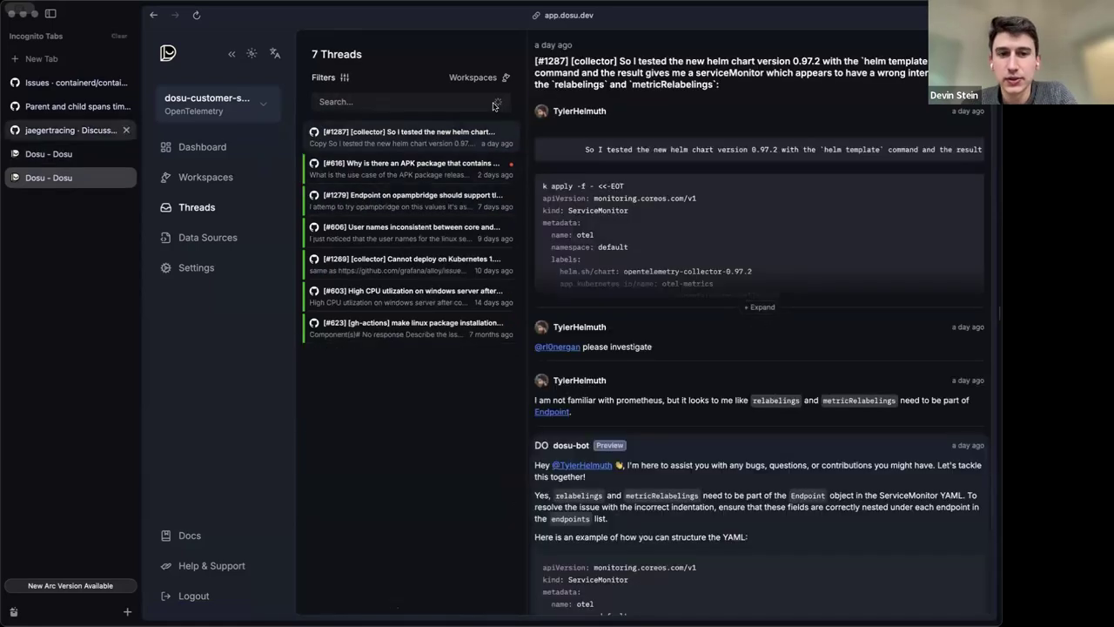
{"action": "left_click", "coordinate": [344, 78]}
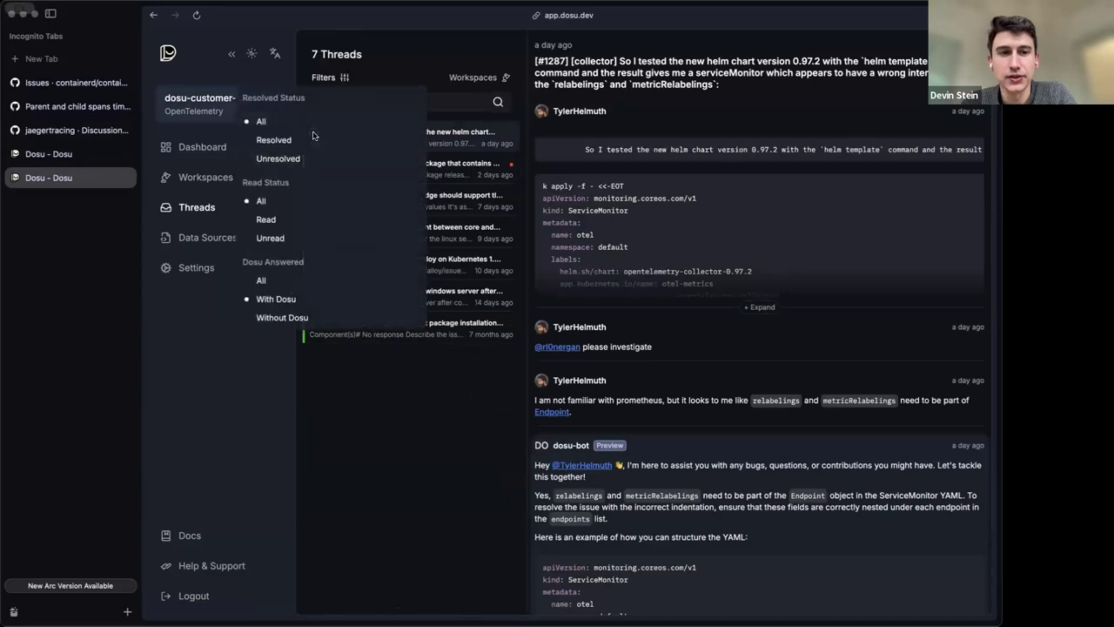
{"action": "left_click", "coordinate": [474, 48]}
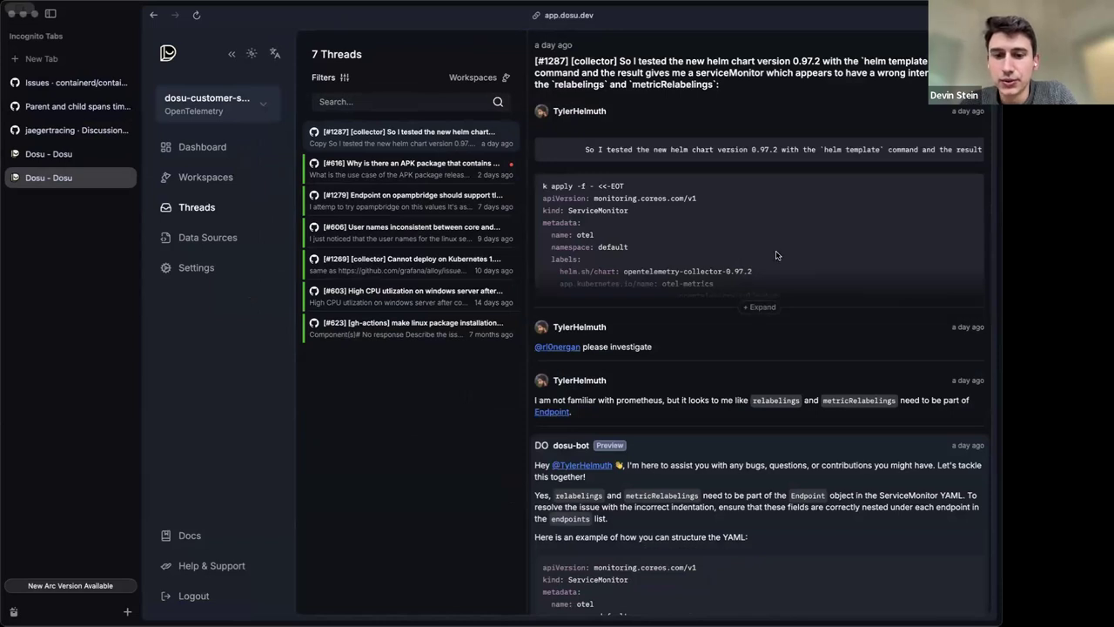
Read thread #1287 on the ServiceMonitor relabelings, including the dosu-bot preview response, its YAML example and the feedback ratings.
{"action": "scroll", "coordinate": [739, 296], "scroll_direction": "down", "scroll_amount": 2}
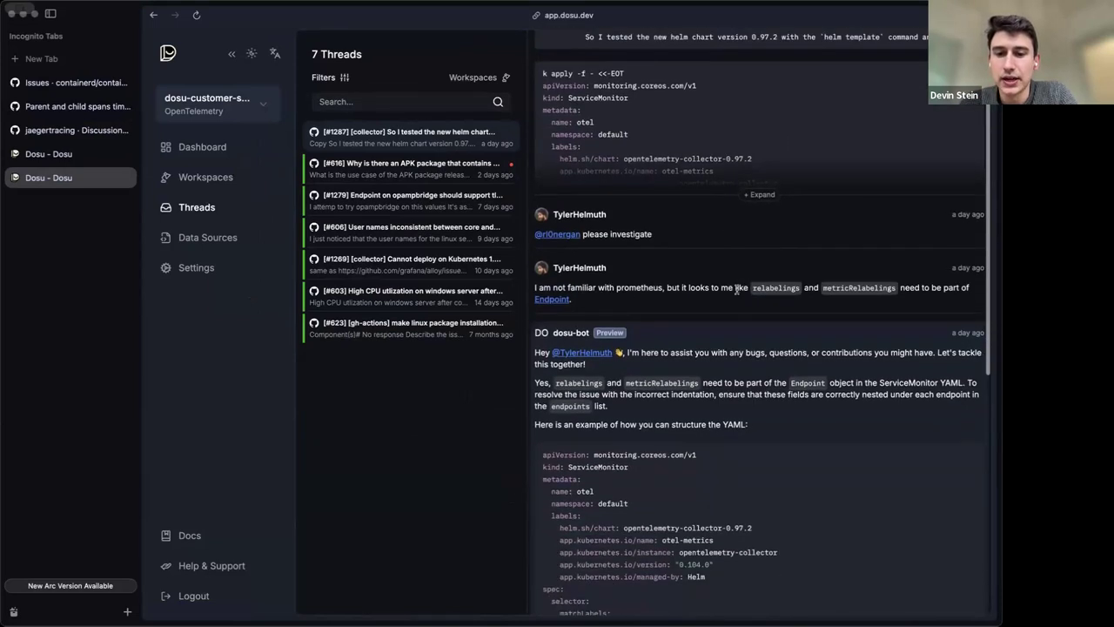
{"action": "scroll", "coordinate": [738, 294], "scroll_direction": "down", "scroll_amount": 2}
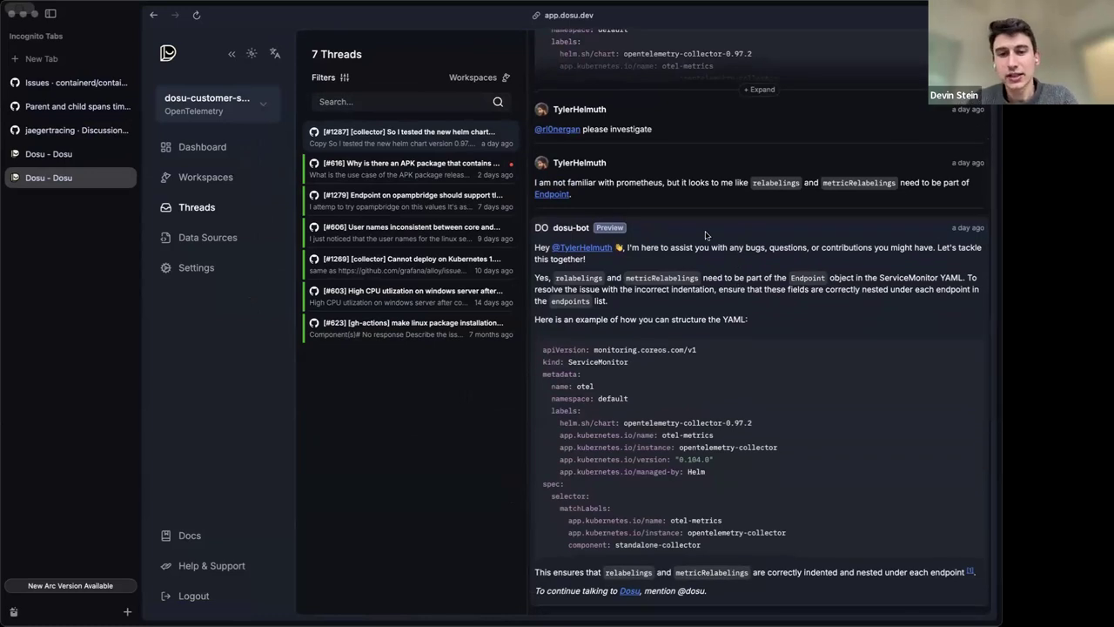
{"action": "scroll", "coordinate": [705, 235], "scroll_direction": "up", "scroll_amount": 4}
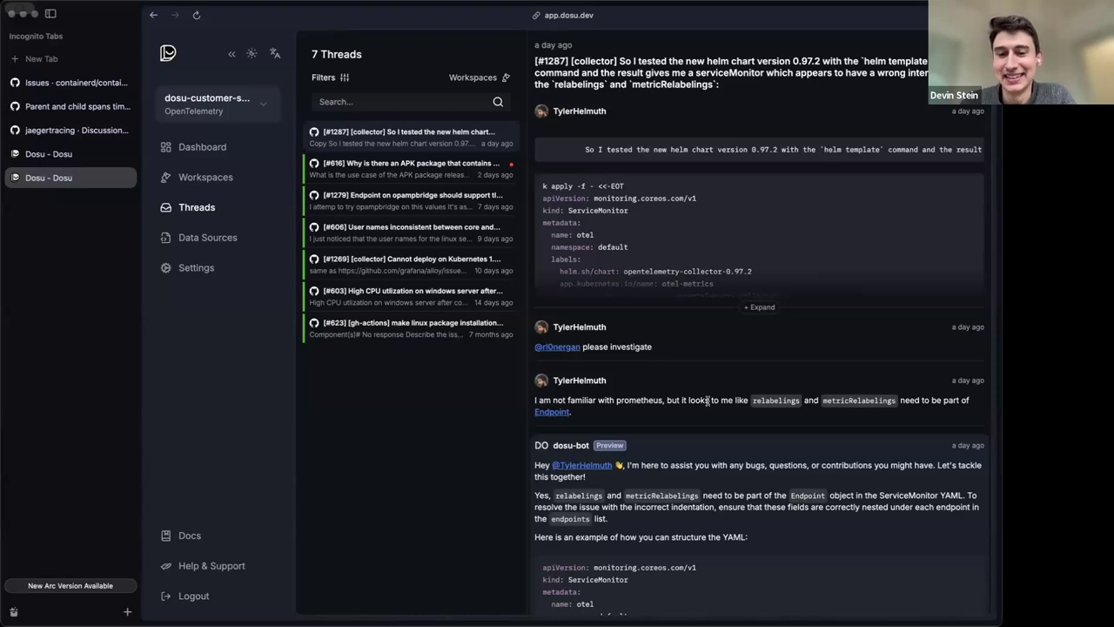
{"action": "scroll", "coordinate": [706, 399], "scroll_direction": "down", "scroll_amount": 3}
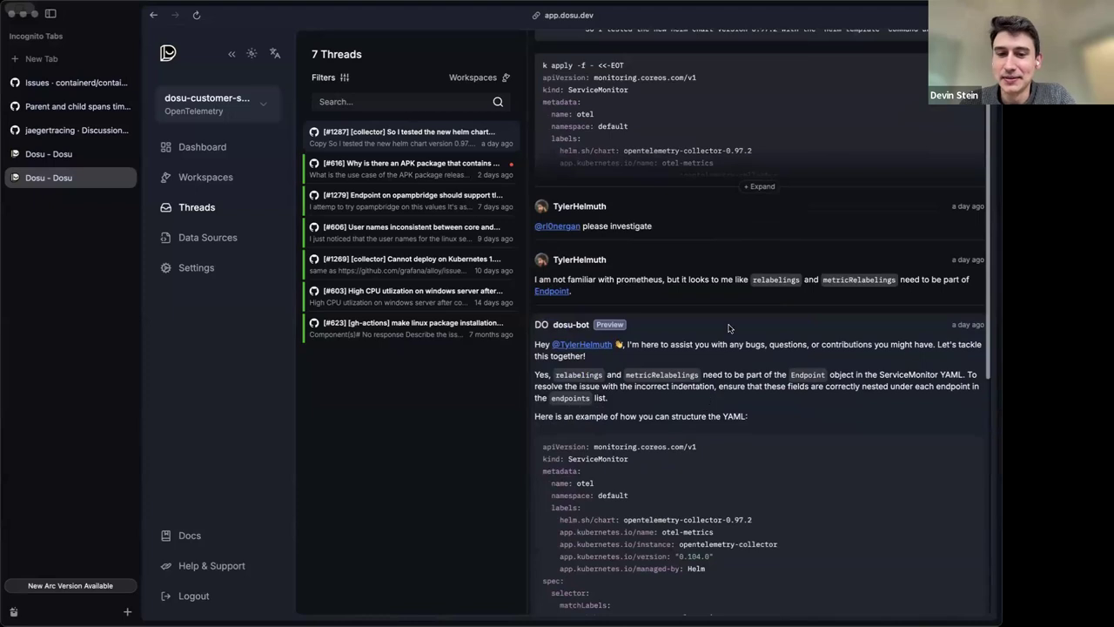
{"action": "scroll", "coordinate": [840, 407], "scroll_direction": "down", "scroll_amount": 3}
{"action": "scroll", "coordinate": [775, 383], "scroll_direction": "down", "scroll_amount": 4}
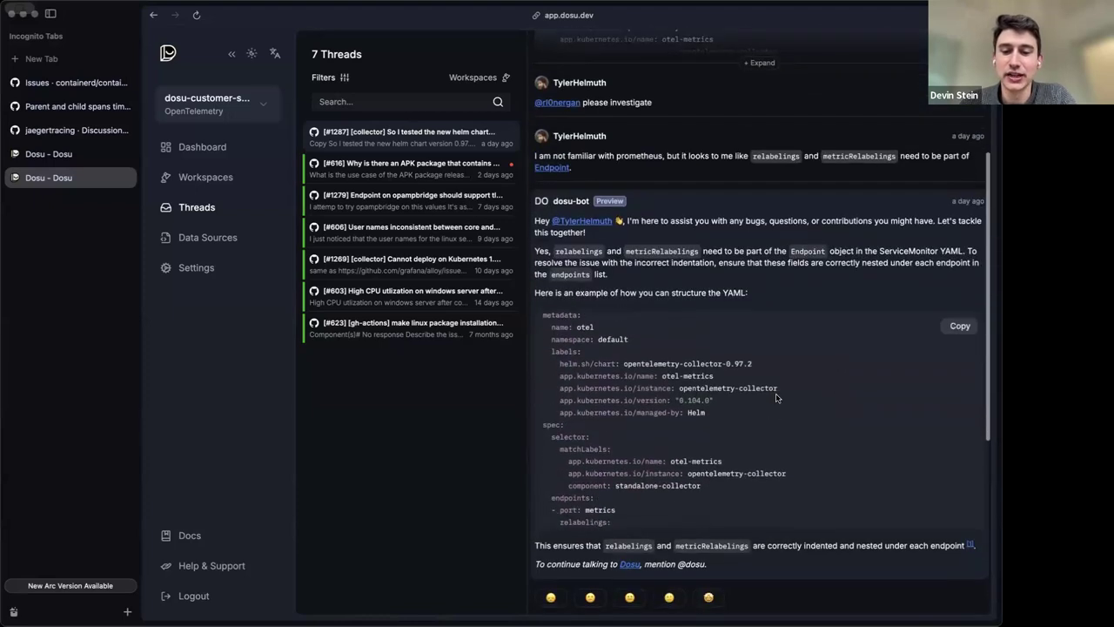
{"action": "scroll", "coordinate": [787, 305], "scroll_direction": "down", "scroll_amount": 2}
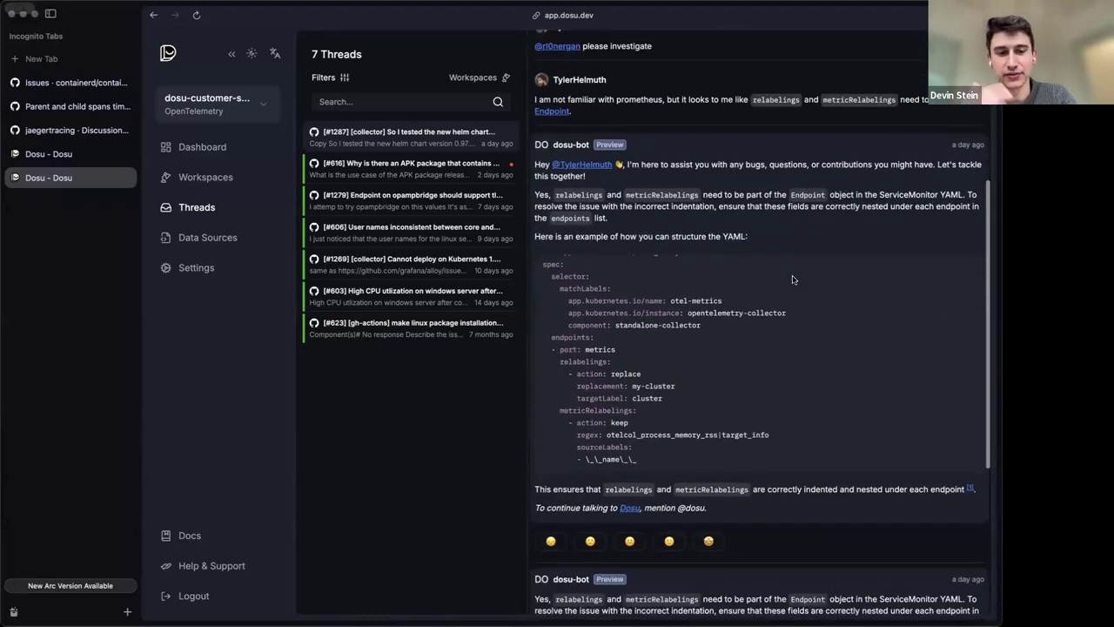
{"action": "scroll", "coordinate": [792, 279], "scroll_direction": "down", "scroll_amount": 1}
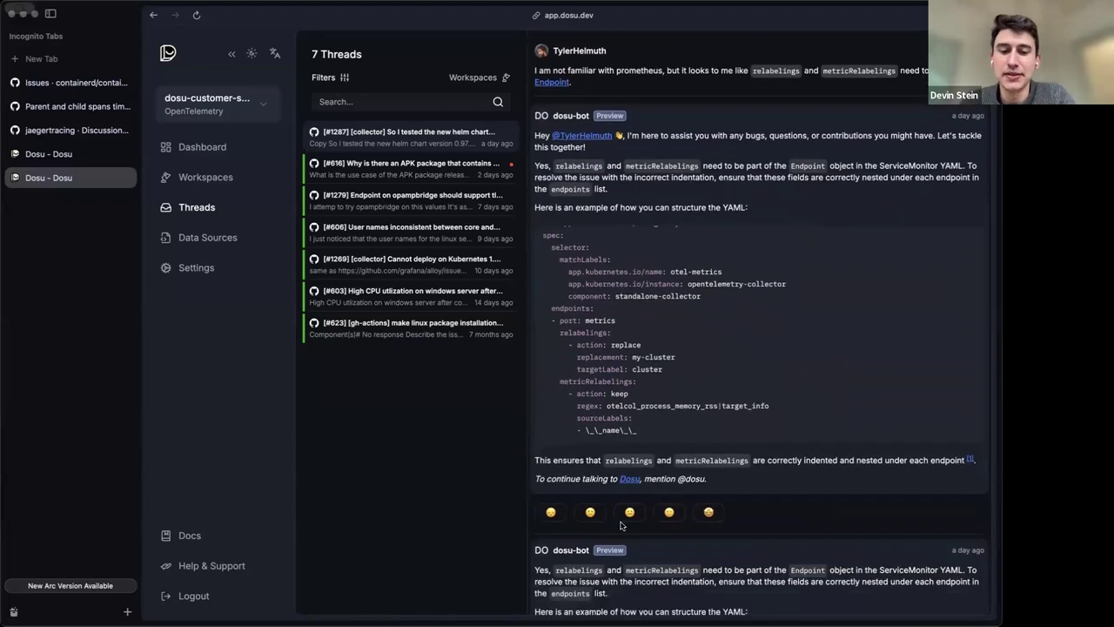
{"action": "scroll", "coordinate": [784, 348], "scroll_direction": "up", "scroll_amount": 2}
{"action": "scroll", "coordinate": [787, 546], "scroll_direction": "up", "scroll_amount": 2}
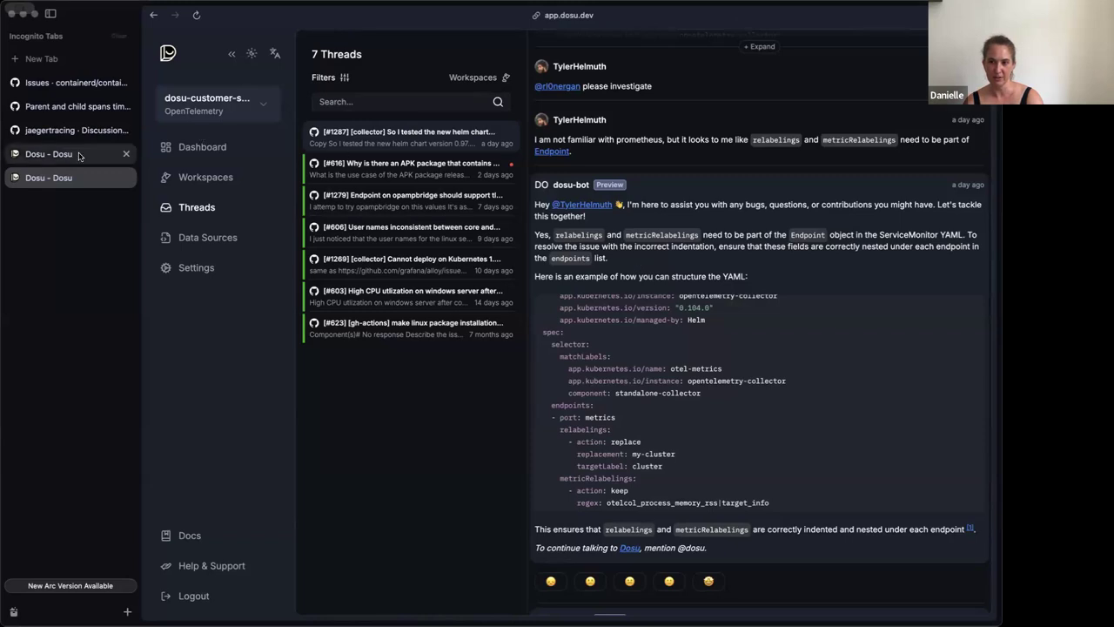
Return to the first Dosu browser tab and reopen the Issues settings of the opentelemetry-helm-charts workspace.
{"action": "left_click", "coordinate": [52, 154]}
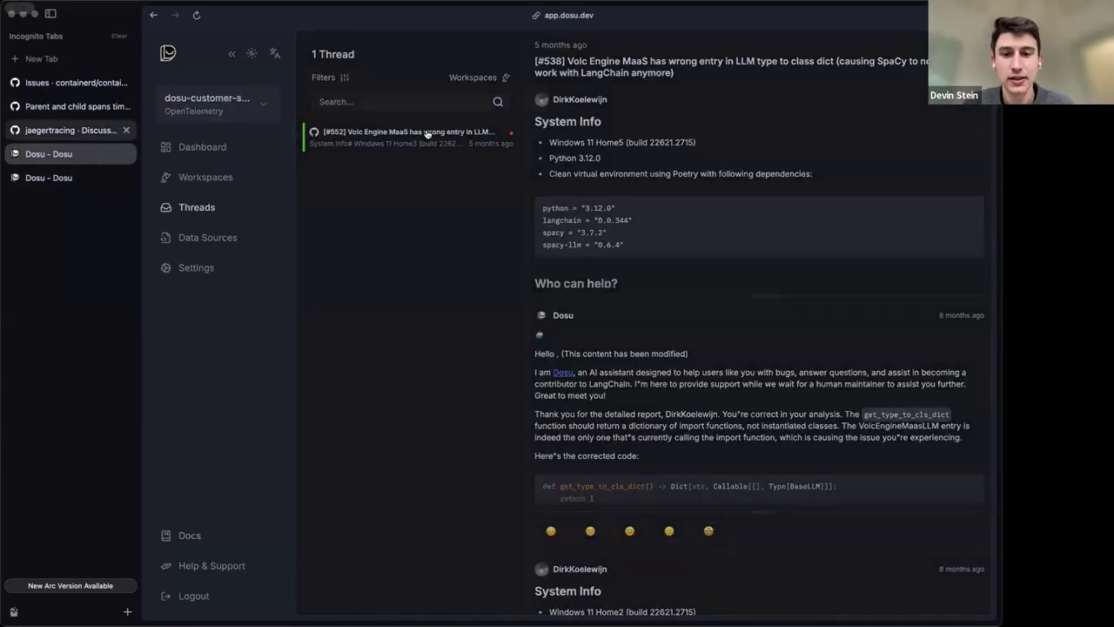
{"action": "left_click", "coordinate": [205, 177]}
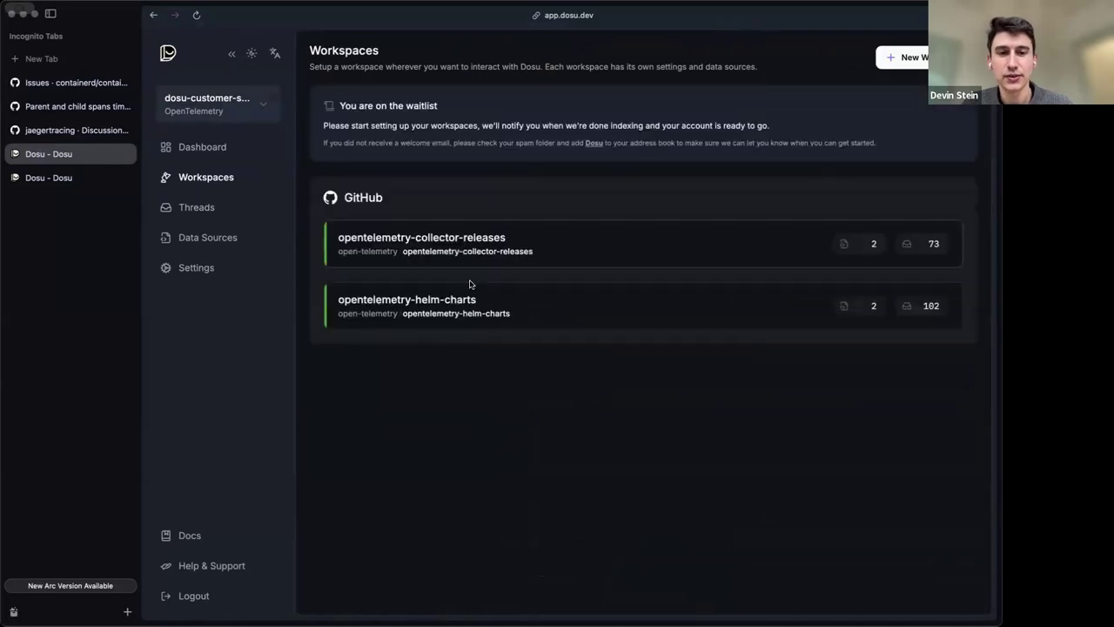
{"action": "left_click", "coordinate": [469, 305]}
{"action": "left_click", "coordinate": [473, 93]}
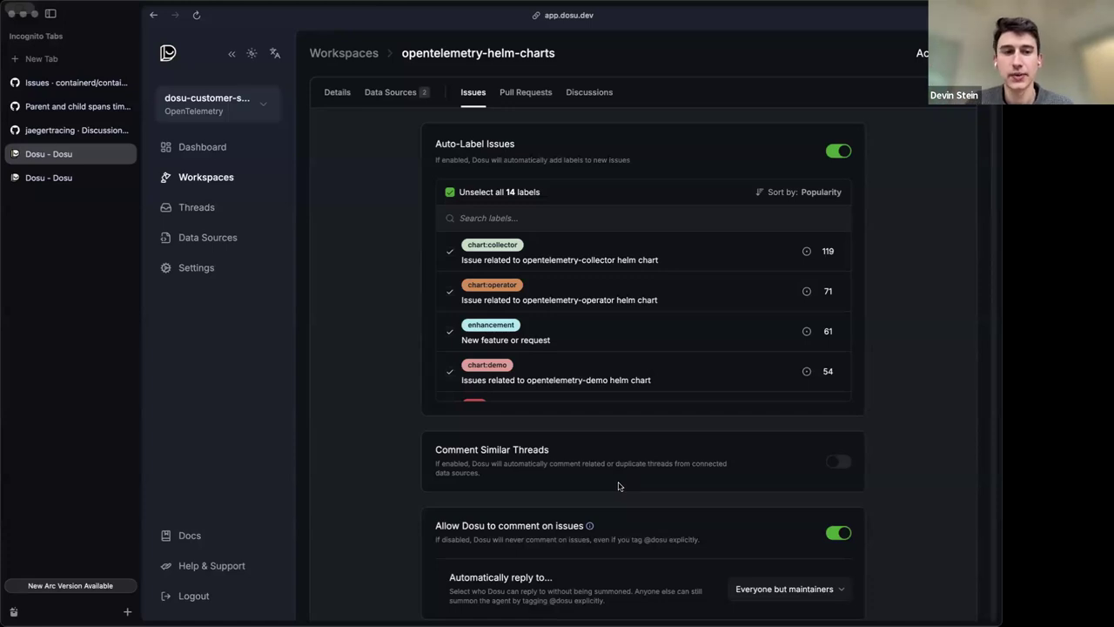
Switch back to the second Dosu browser tab to view the Volc Engine MaaS thread.
{"action": "left_click", "coordinate": [94, 180]}
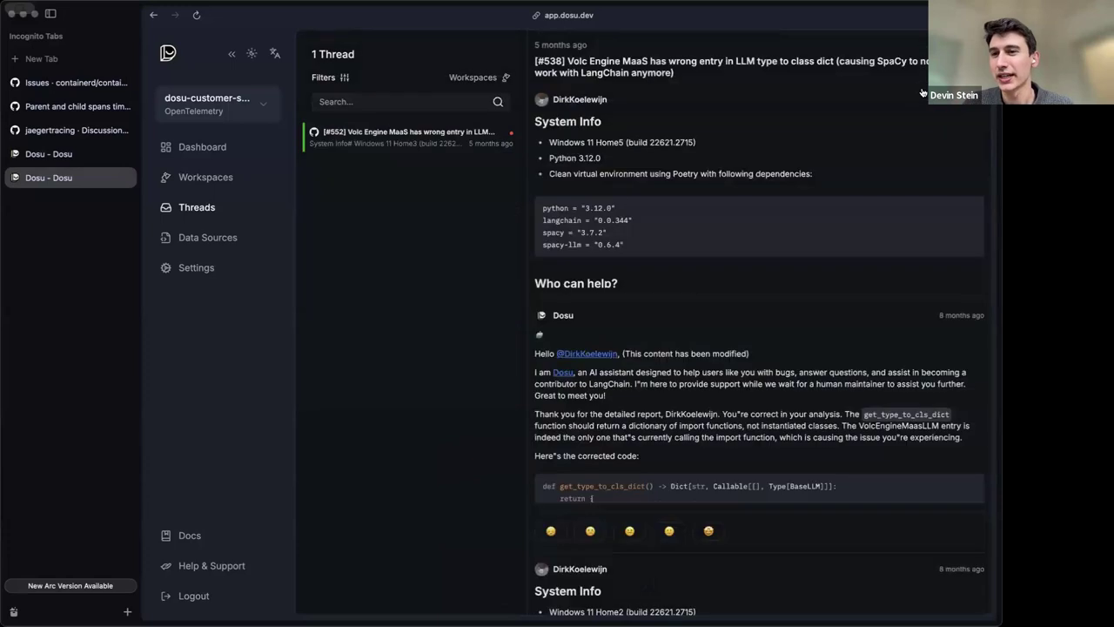
{"action": "left_click", "coordinate": [568, 181]}
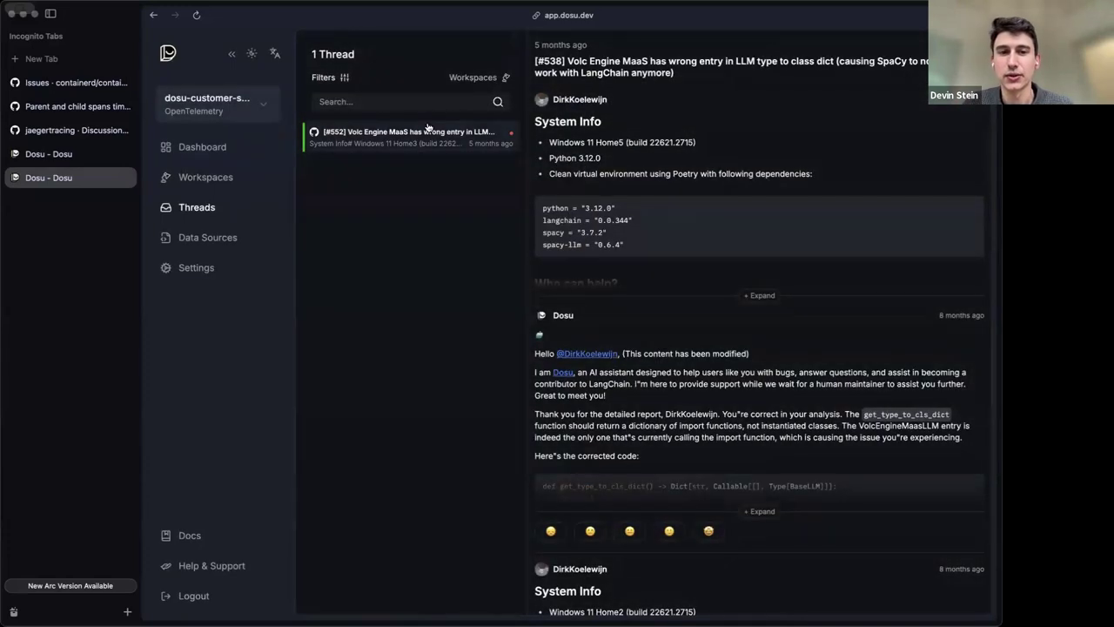